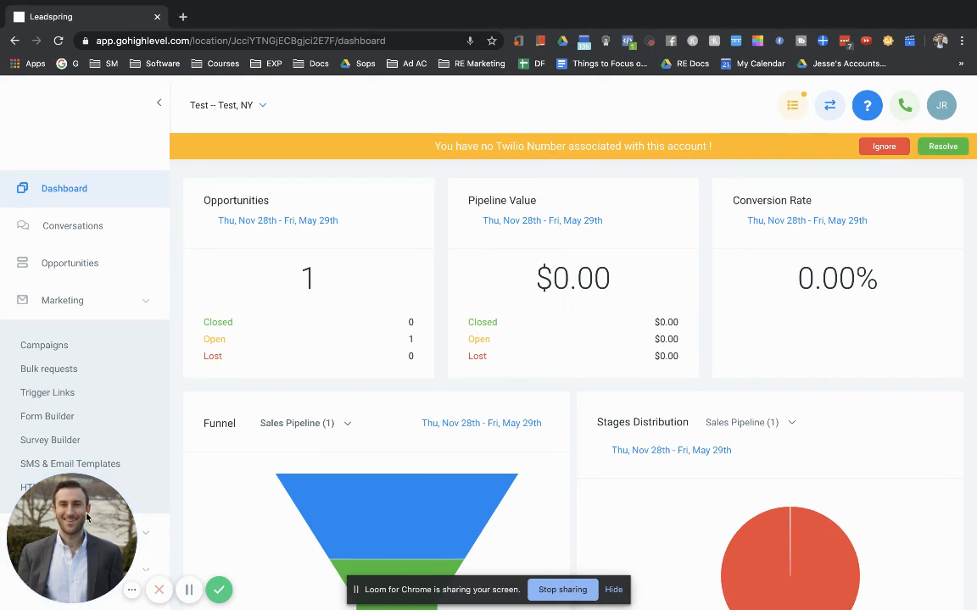
mouse_move(78, 500)
drag(79, 499, 574, 263)
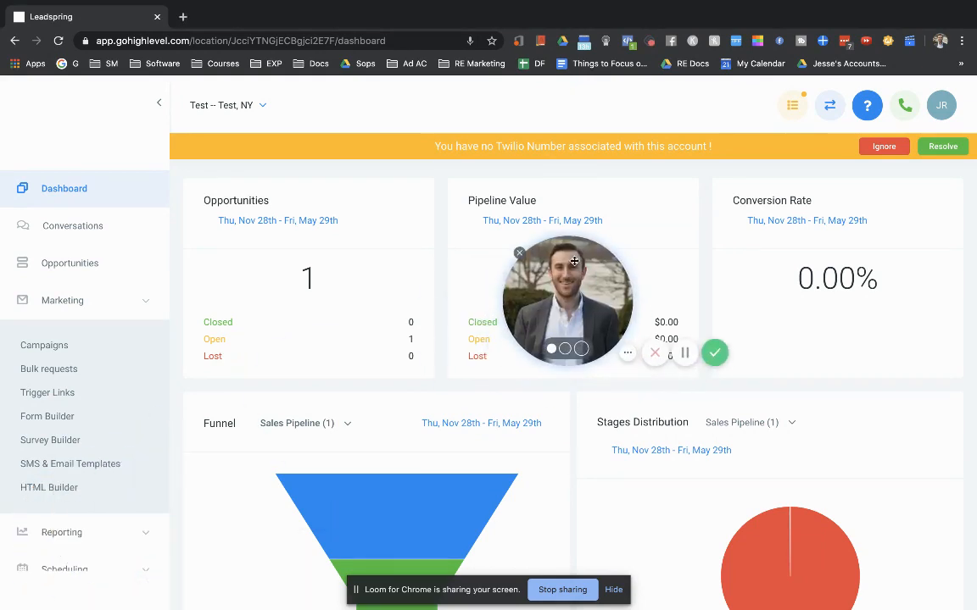
click(519, 254)
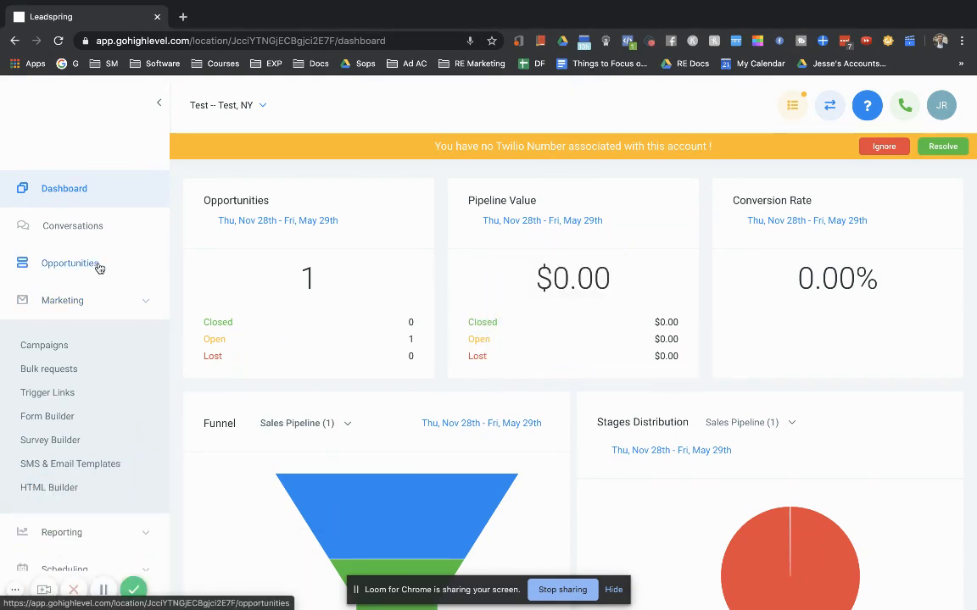
- Open the opportunities board and look through the Sales Pipeline stages from Engaged - Positive Response to Negotiation
click(96, 265)
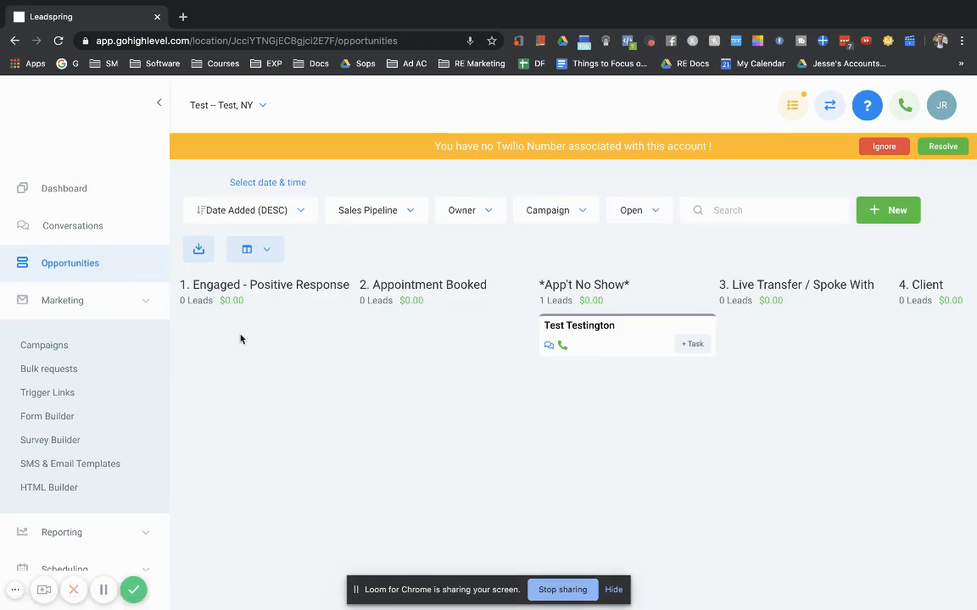
scroll(241, 339, right, 5)
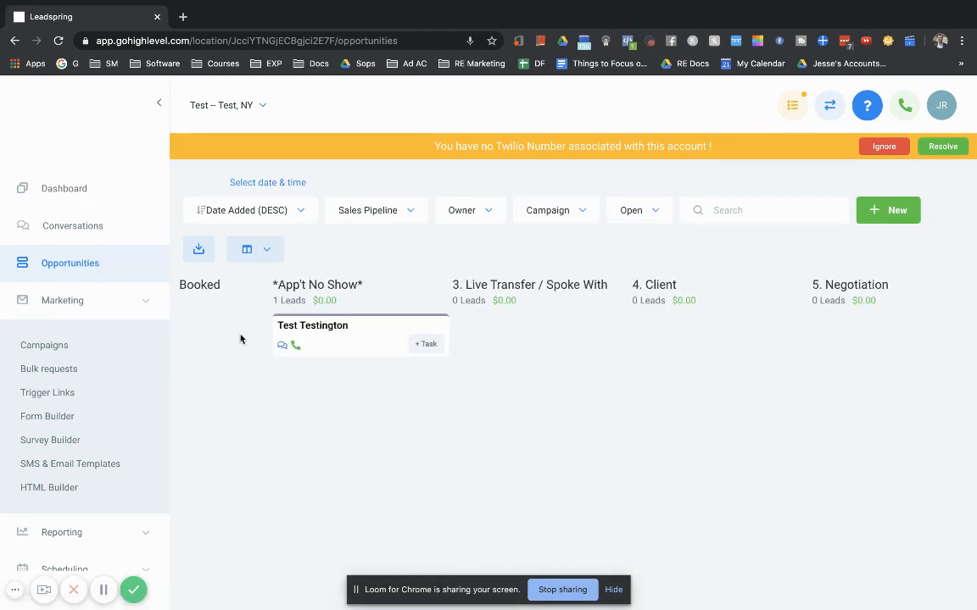
scroll(498, 388, right, 3)
scroll(497, 388, left, 7)
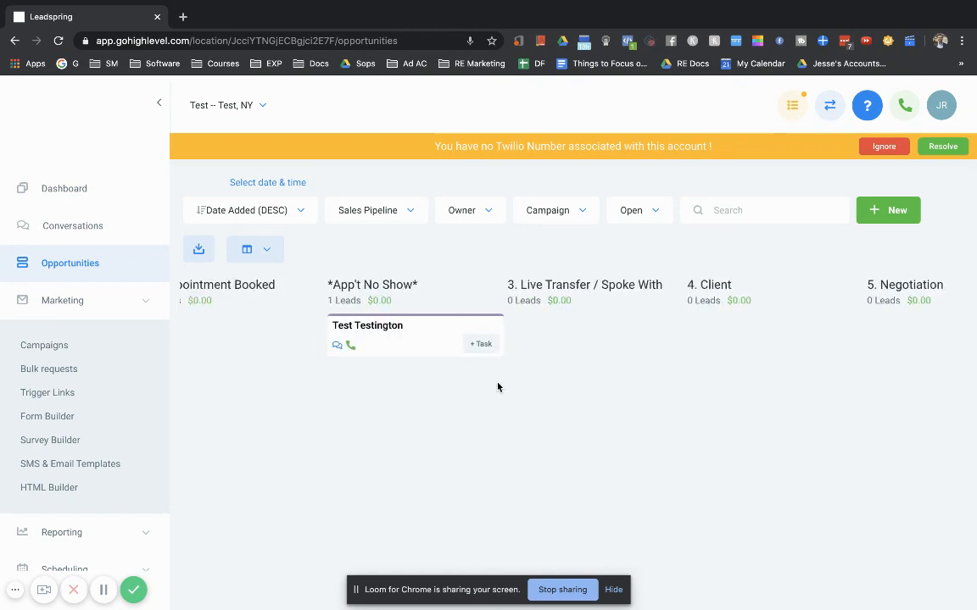
scroll(497, 388, left, 1)
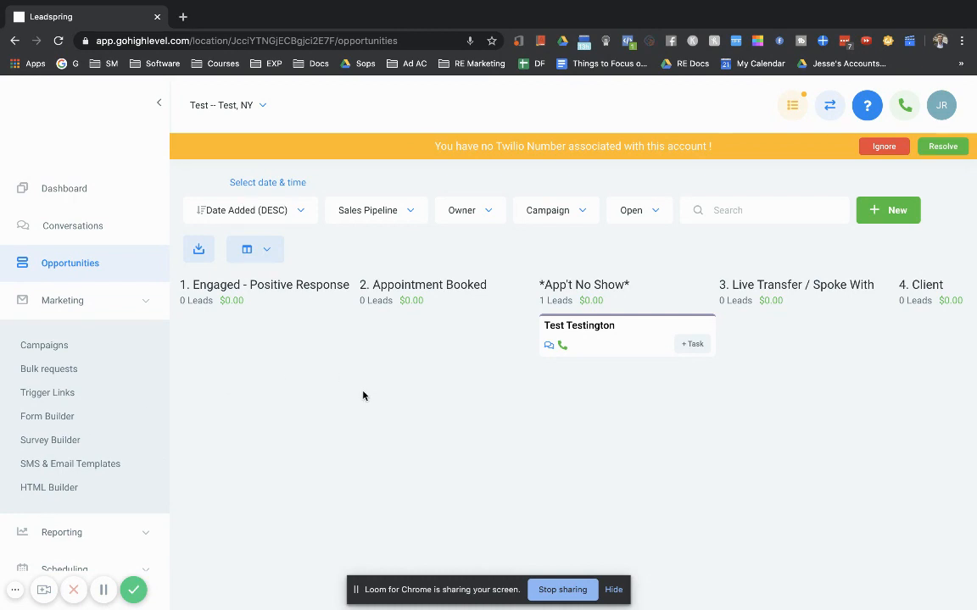
- Open the marketing campaigns, review the message sequence of 0. New Lead Campaign and return to the campaign list
click(45, 306)
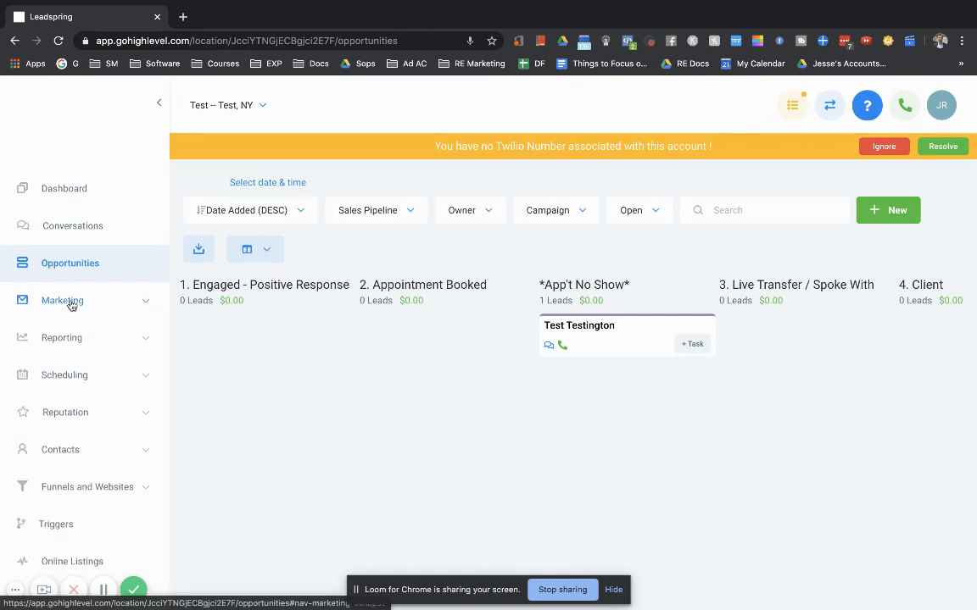
click(73, 303)
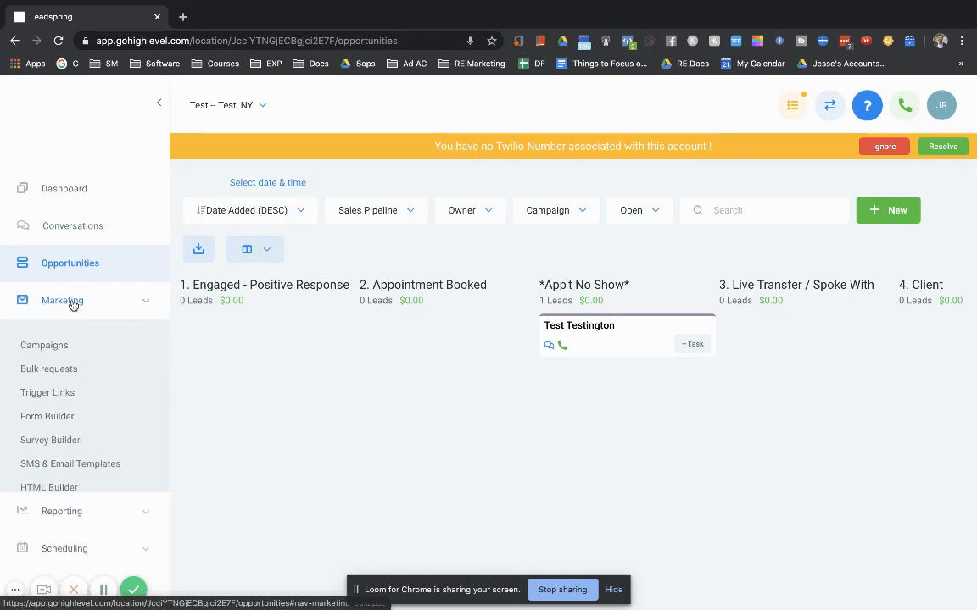
click(49, 348)
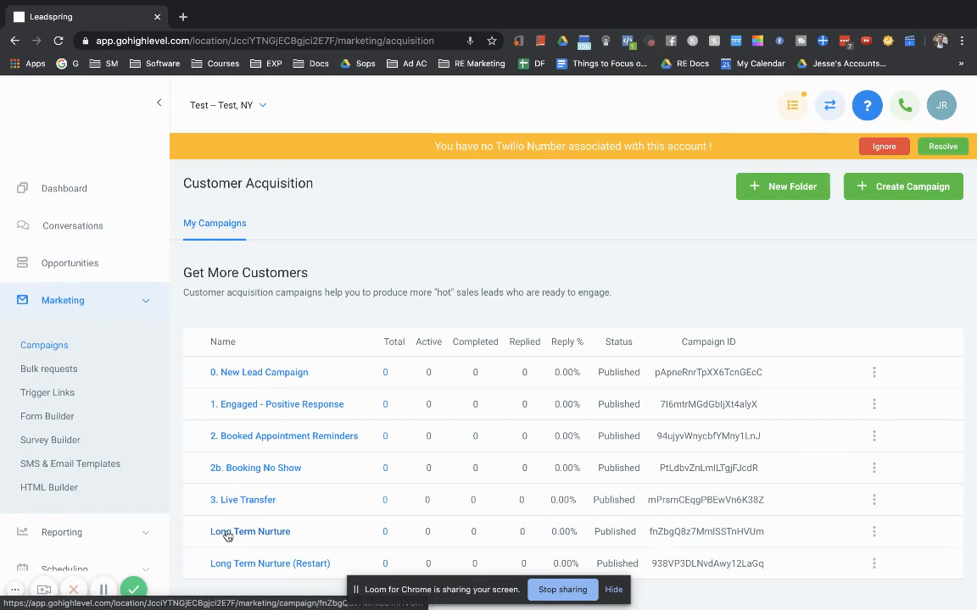
click(252, 373)
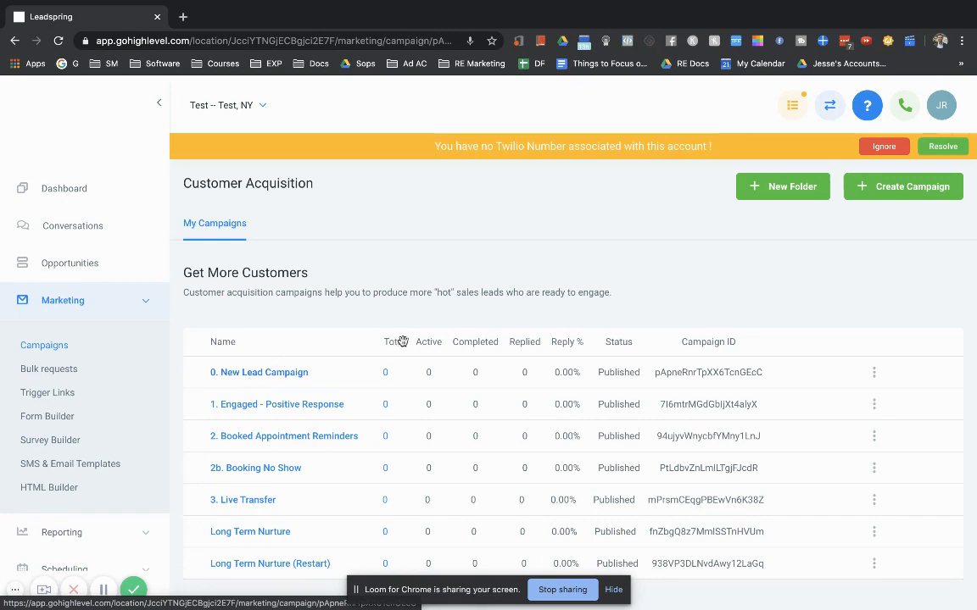
scroll(475, 316, down, 7)
scroll(476, 312, up, 10)
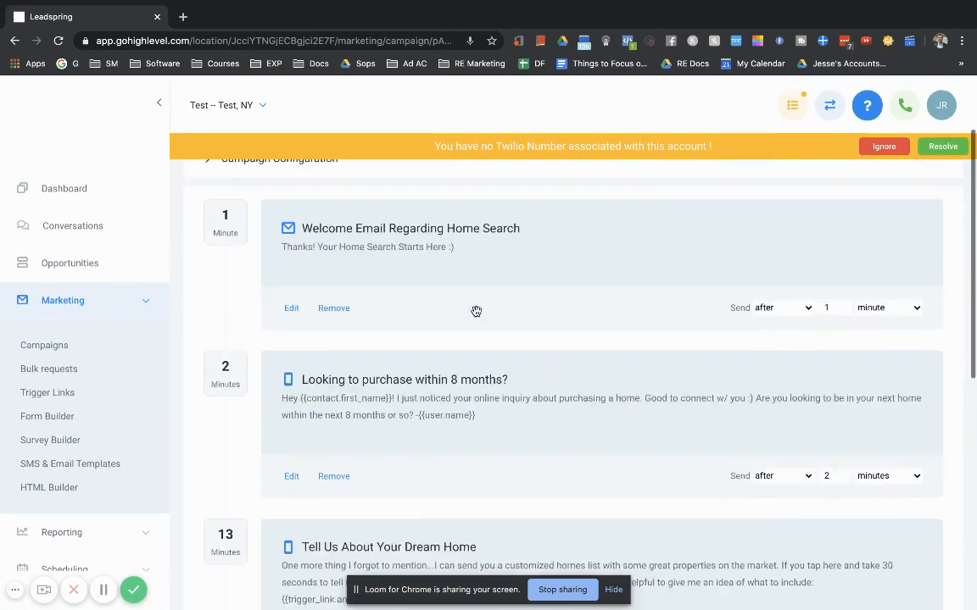
click(192, 205)
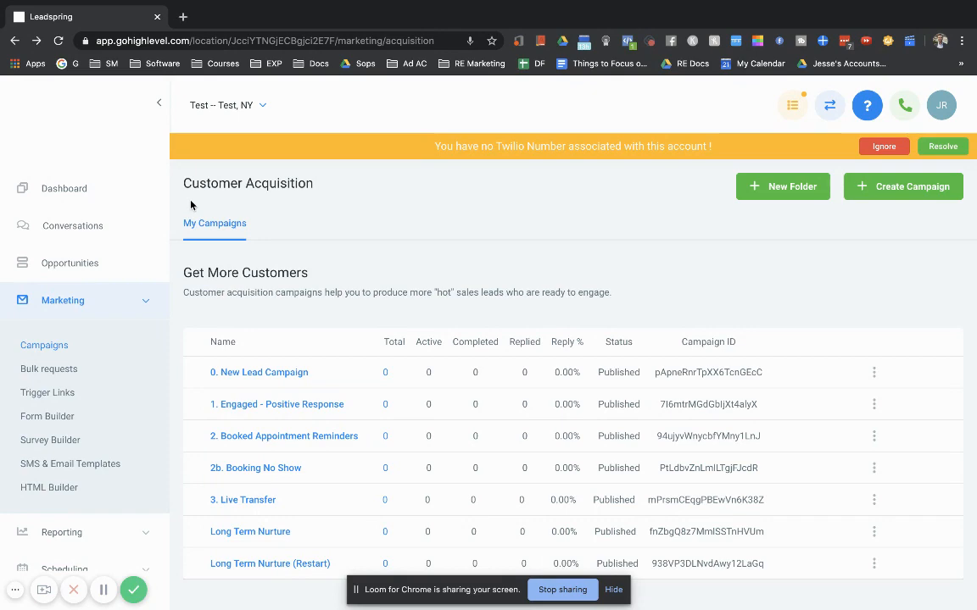
- Collapse the Marketing section and open the Triggers page
click(60, 302)
scroll(84, 337, down, 2)
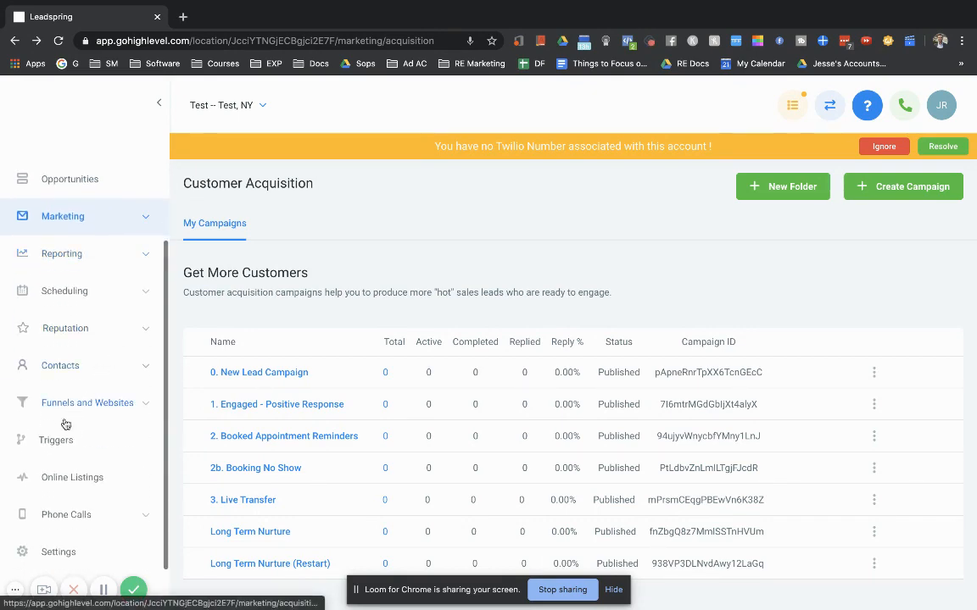
click(56, 441)
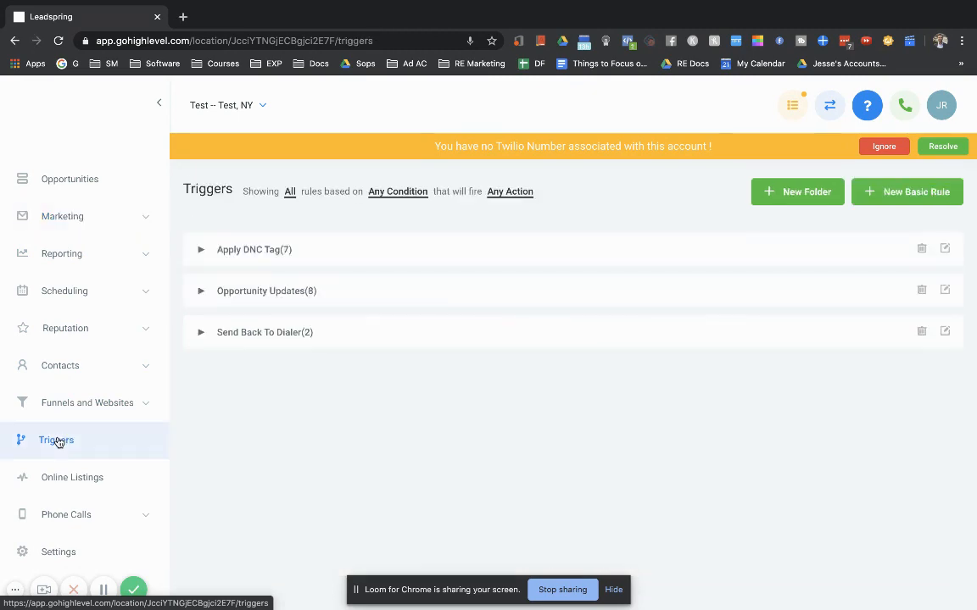
- Review the rules in the Apply DNC Tag trigger folder, collapse it and expand the Opportunity Updates folder
click(267, 256)
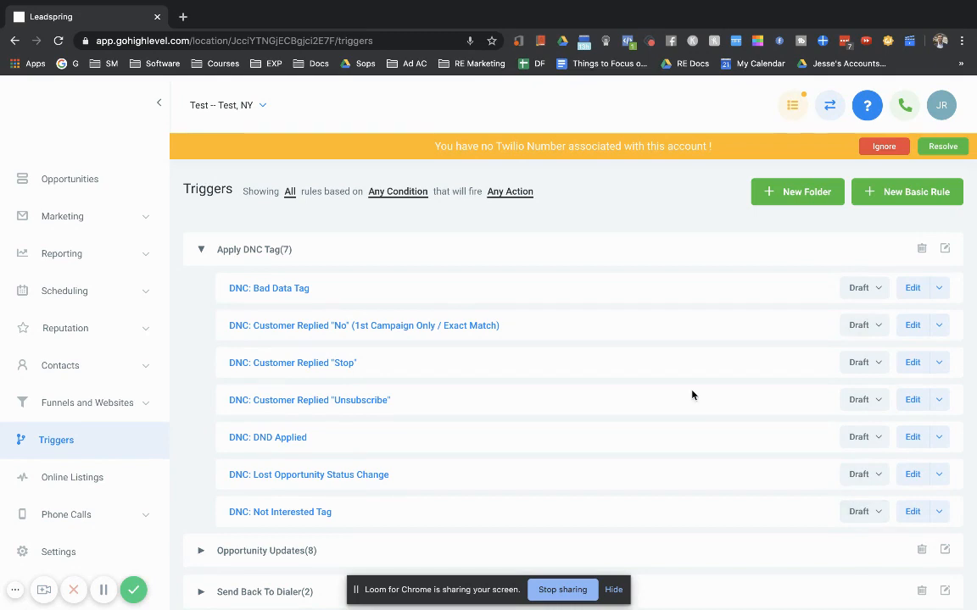
scroll(692, 395, down, 1)
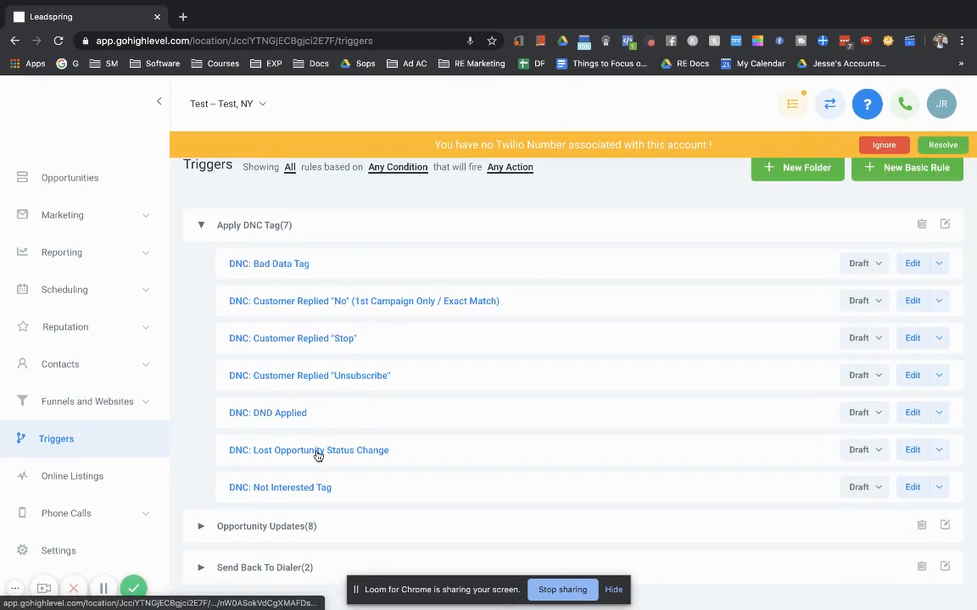
click(277, 232)
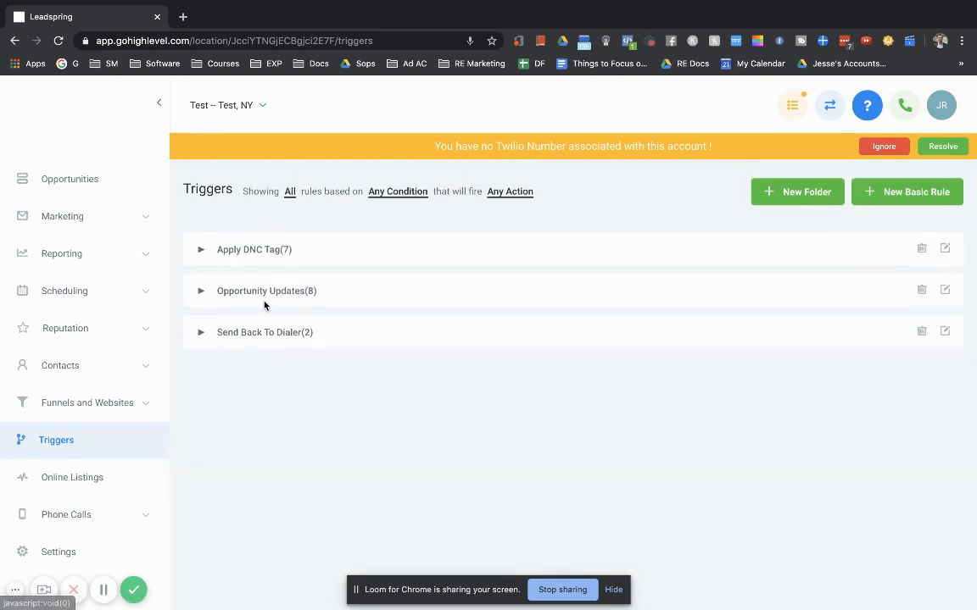
click(264, 291)
scroll(265, 311, down, 1)
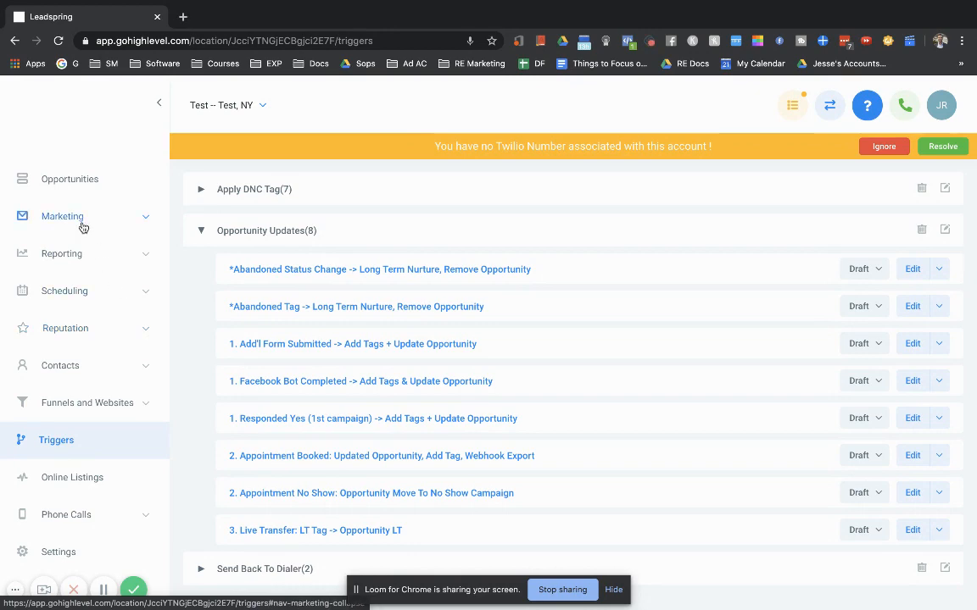
- Go back to the opportunities board, view the contact record of the lead under App't No Show and return to the board
scroll(60, 291, up, 2)
click(72, 246)
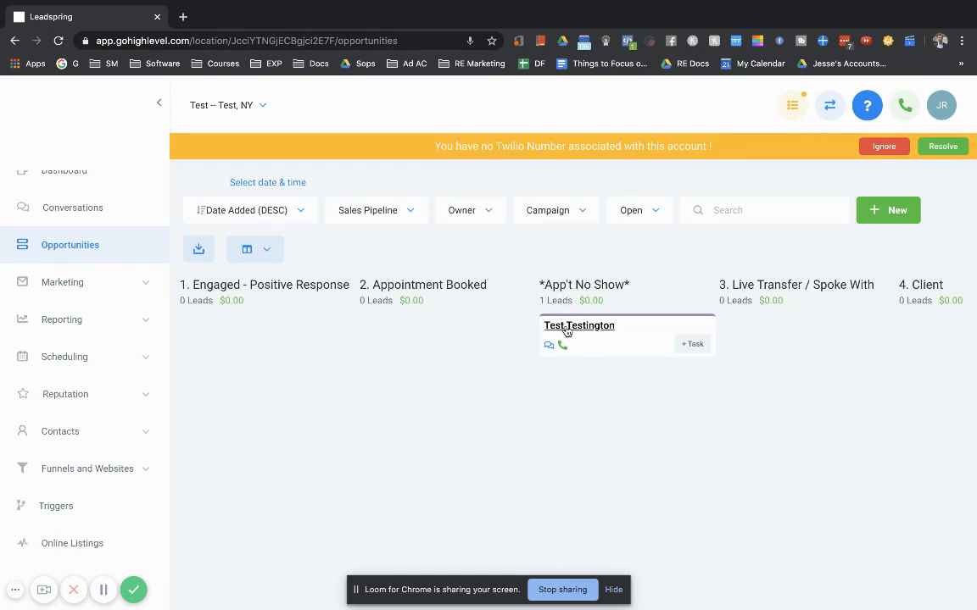
click(558, 330)
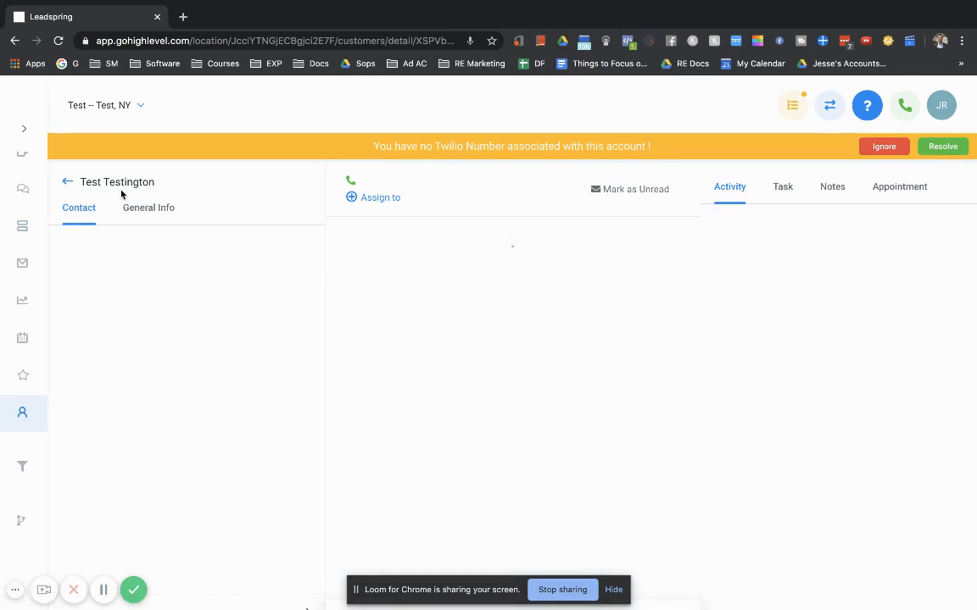
click(67, 181)
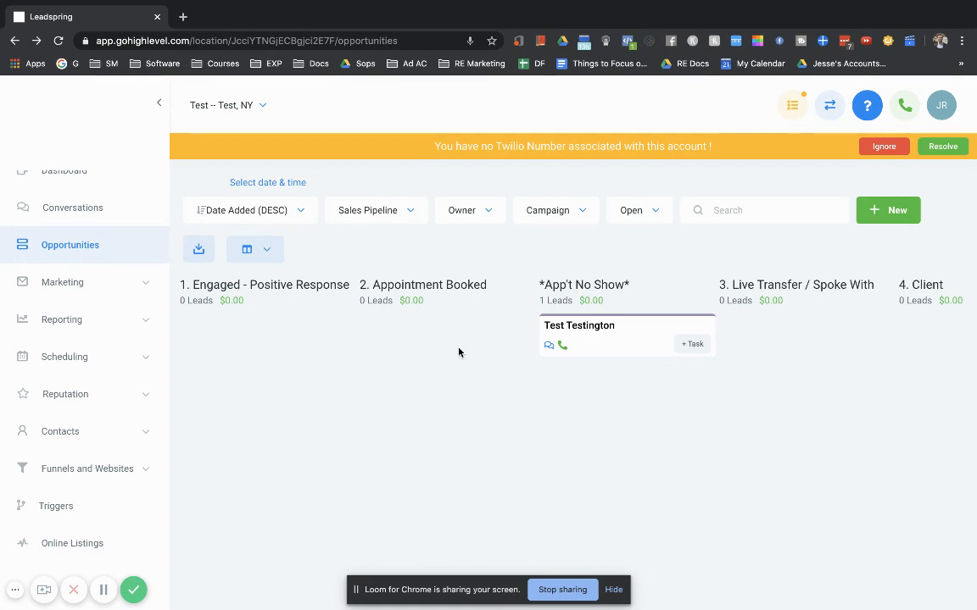
- Reopen the triggers, check the Opportunity Updates rules and expand the Send Back To Dialer folder
click(47, 506)
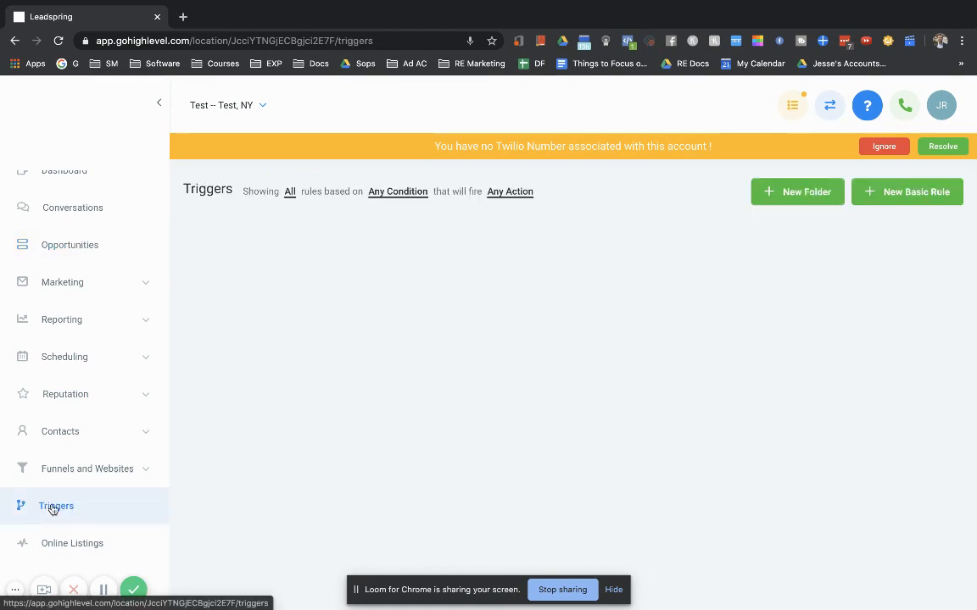
scroll(282, 382, down, 1)
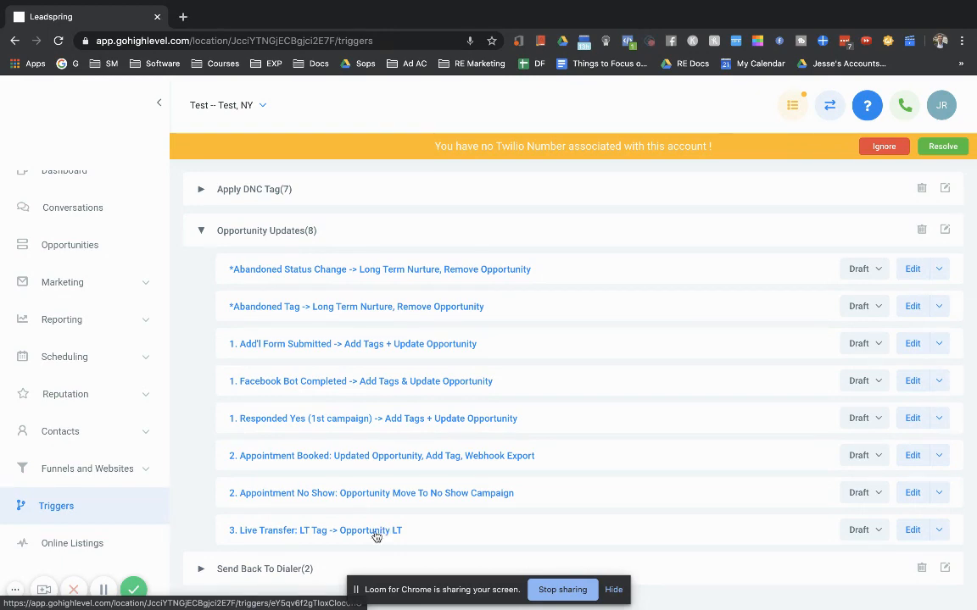
click(259, 570)
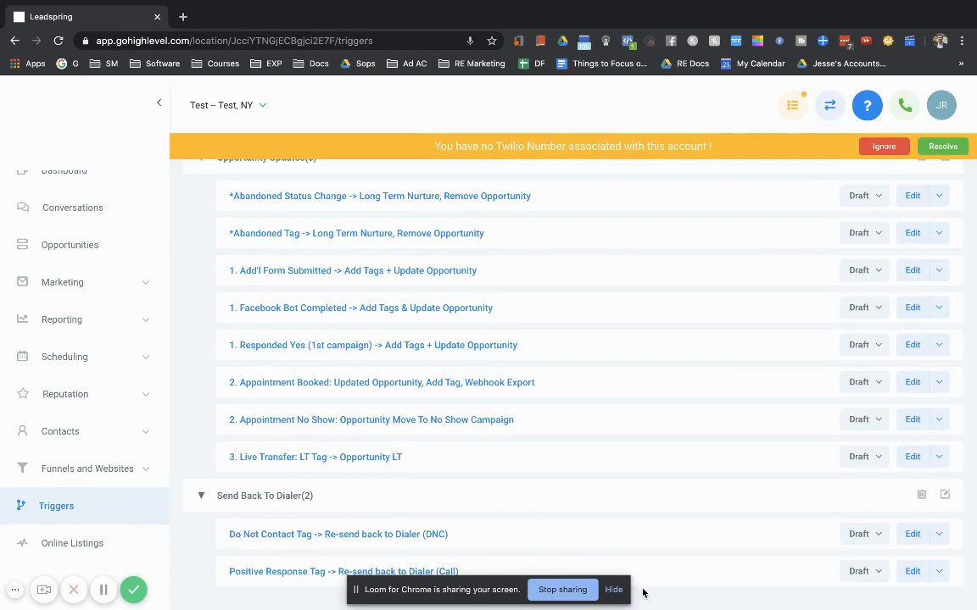
click(613, 589)
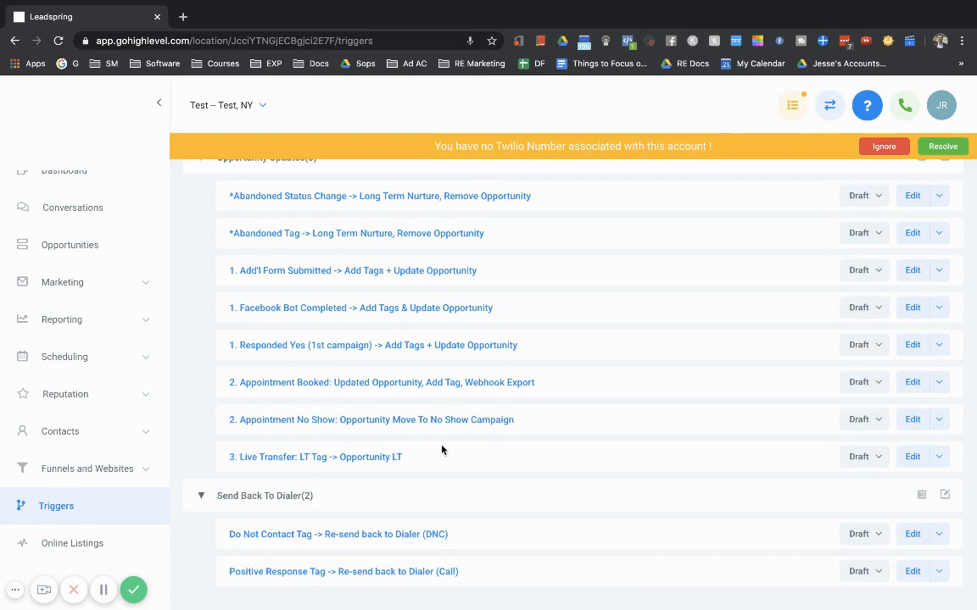
- Look over the expanded trigger rules once more, then collapse the Send Back To Dialer and Opportunity Updates folders
scroll(441, 450, up, 2)
scroll(441, 450, down, 2)
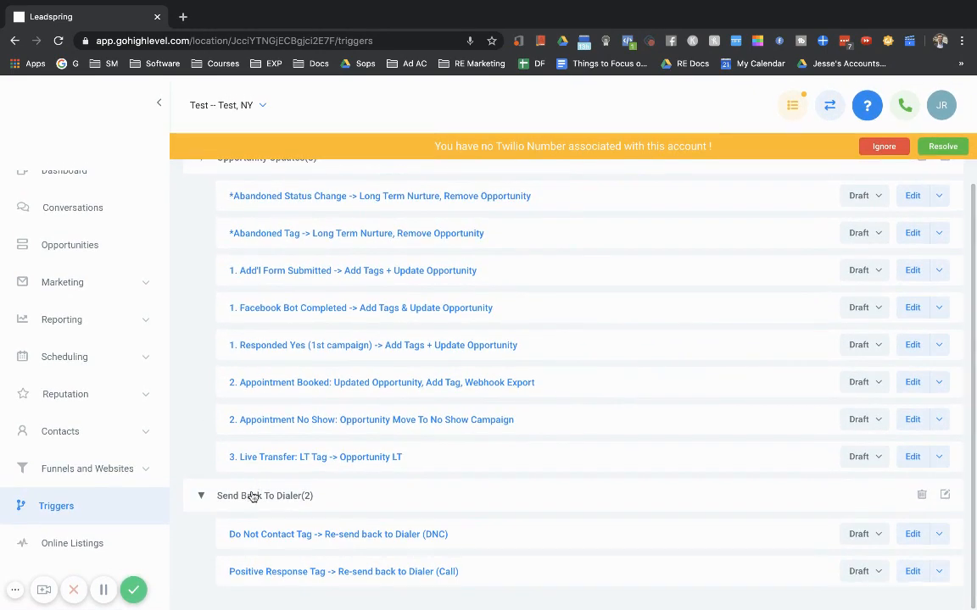
scroll(251, 500, up, 3)
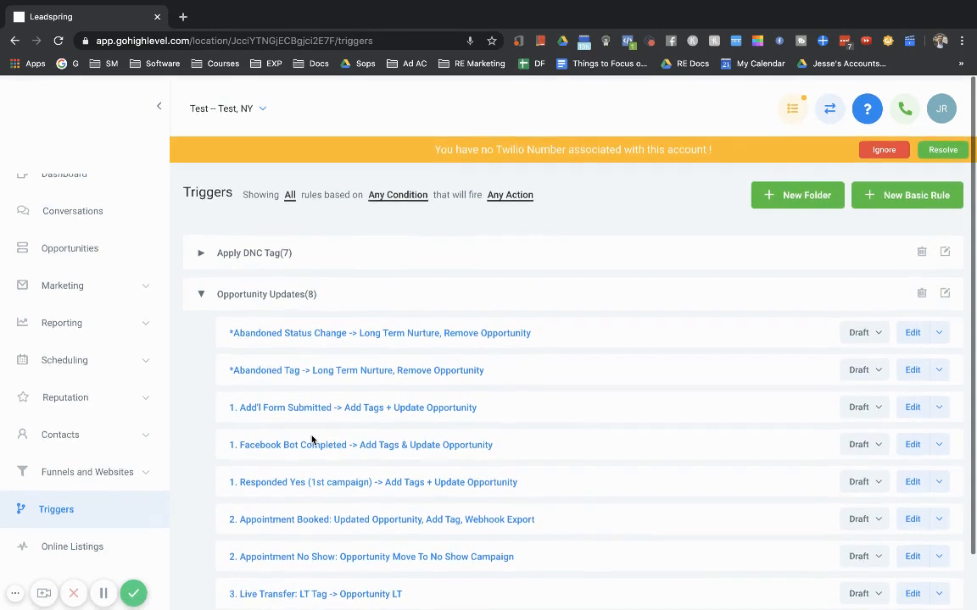
click(269, 293)
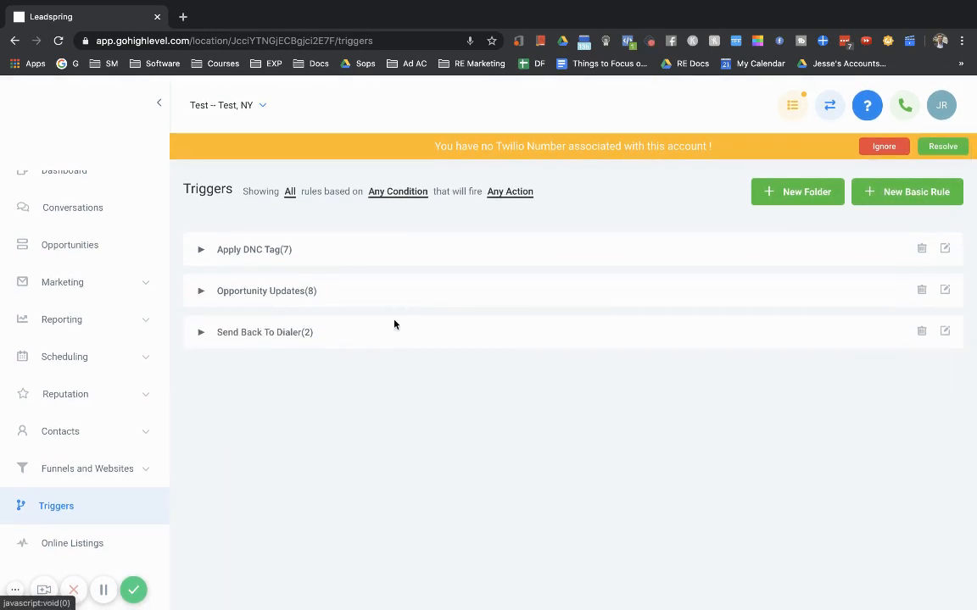